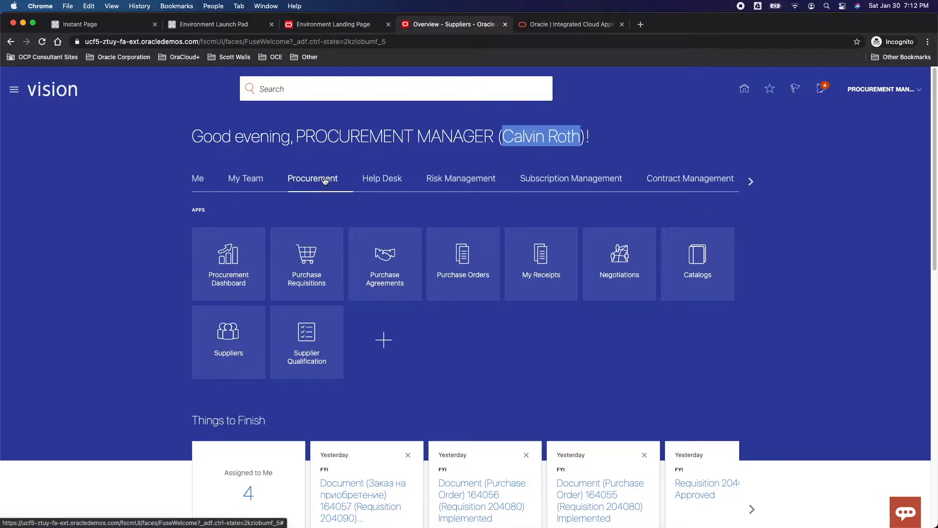
# - Open the Supplier Qualification work area from the Procurement apps
pyautogui.moveTo(212, 213); pyautogui.dragTo(190, 214)
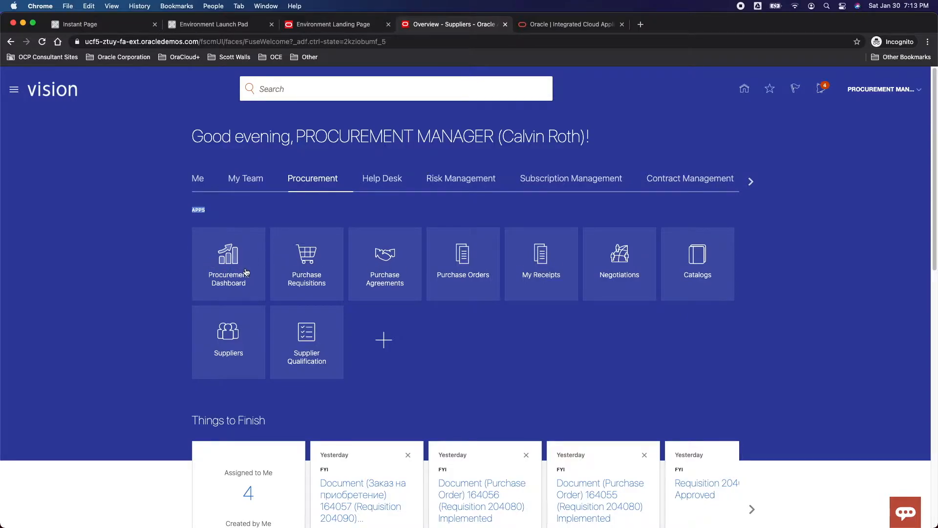
pyautogui.click(304, 337)
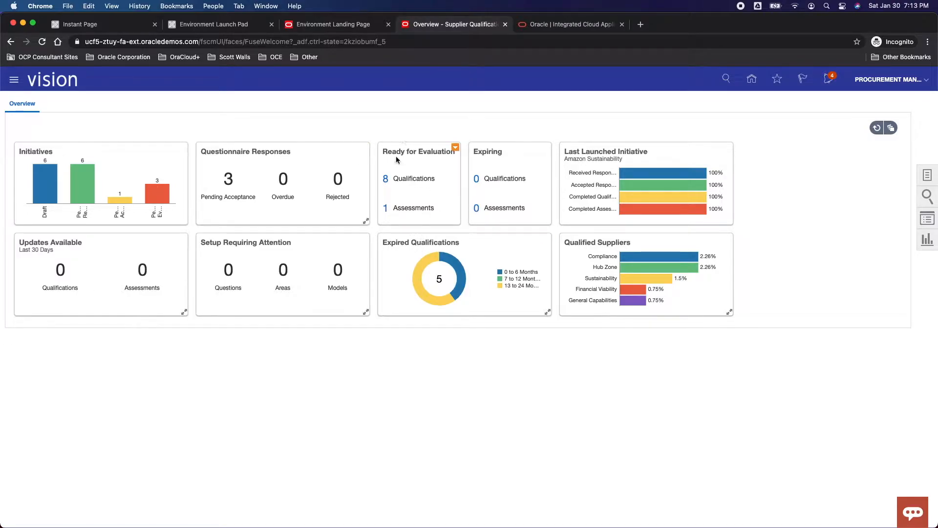
# - View the draft initiatives from the Initiatives infolet with their advanced search criteria expanded, and close the Manage Initiatives page
pyautogui.moveTo(395, 153); pyautogui.dragTo(415, 151)
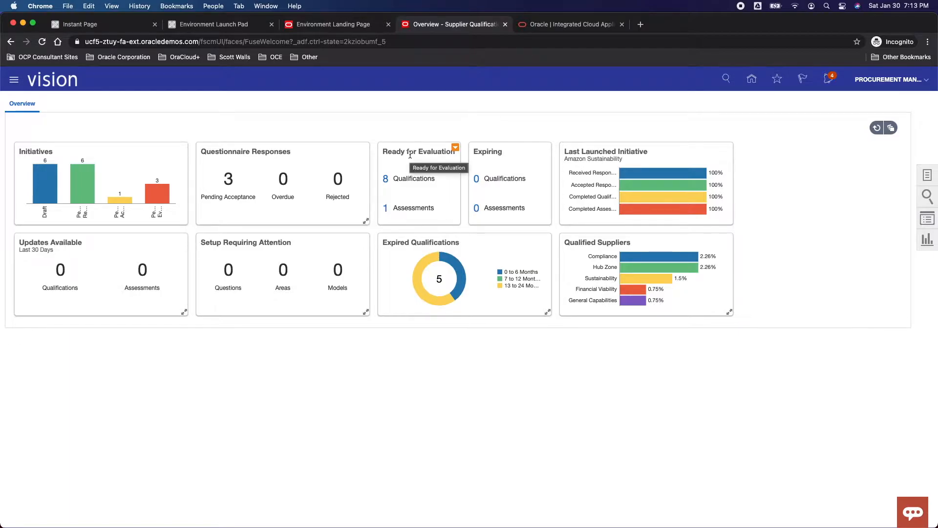
pyautogui.moveTo(38, 194)
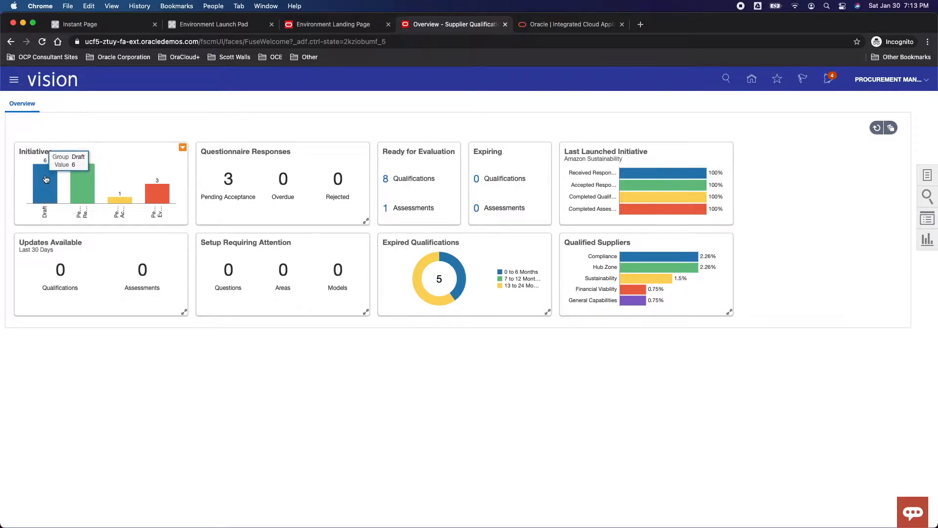
pyautogui.click(46, 217)
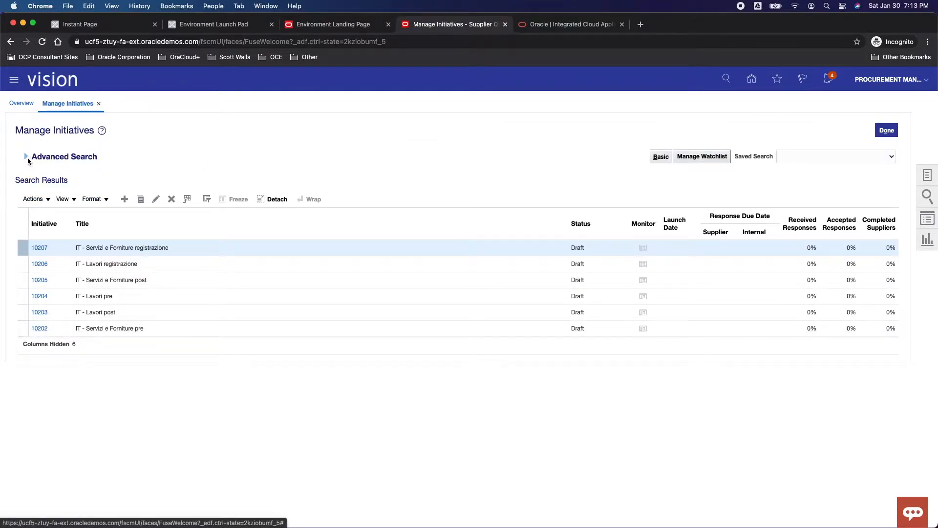
pyautogui.click(26, 159)
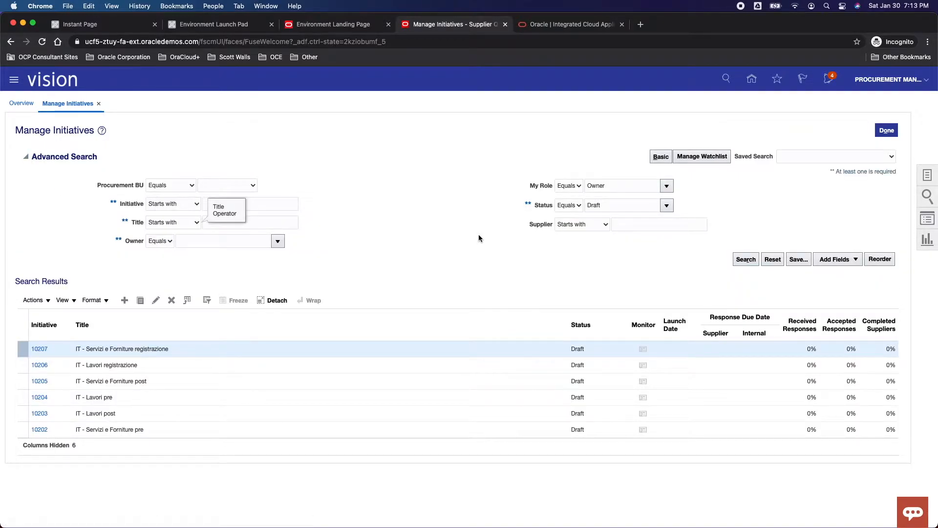
pyautogui.moveTo(540, 207); pyautogui.dragTo(548, 207)
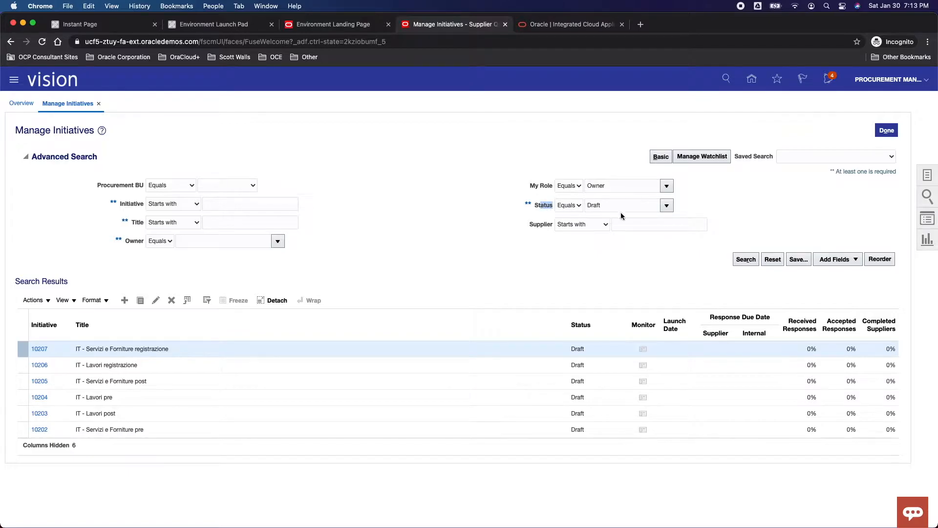
pyautogui.click(398, 175)
pyautogui.click(99, 103)
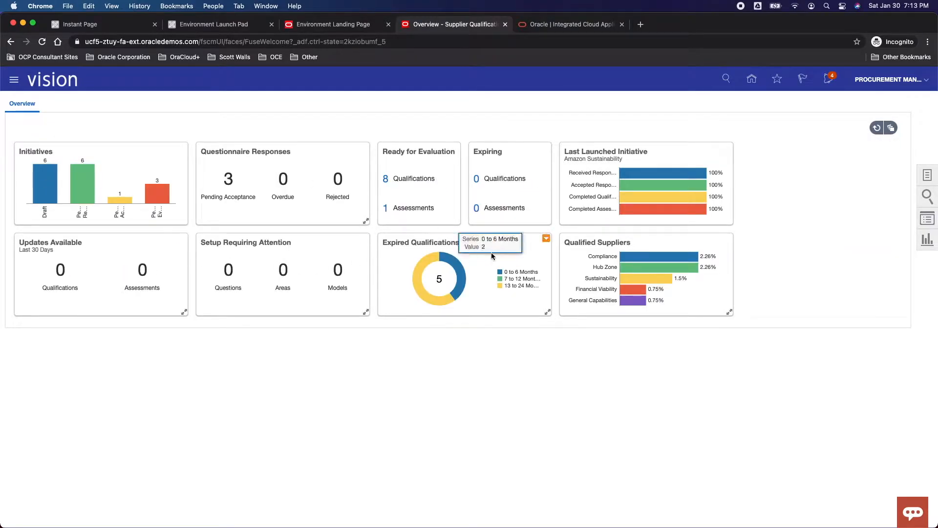
# - Check which infolets can be displayed on the overview, and view the detailed side of the Questionnaire Responses infolet
pyautogui.click(890, 127)
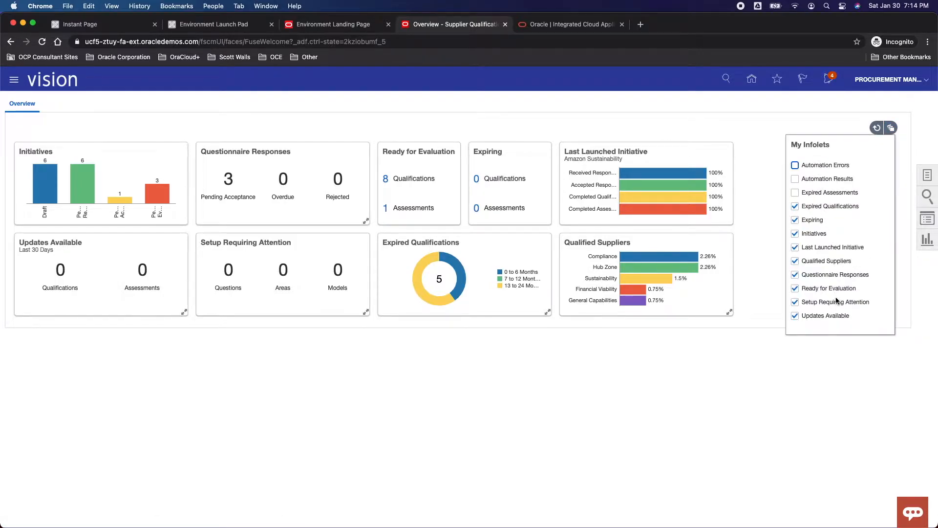
pyautogui.click(767, 115)
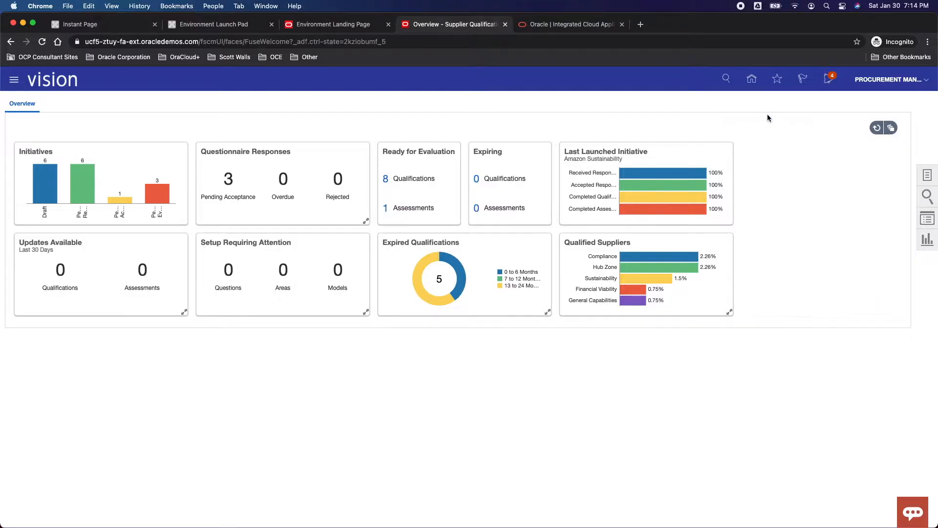
pyautogui.click(877, 130)
pyautogui.moveTo(213, 197); pyautogui.dragTo(241, 199)
pyautogui.click(366, 222)
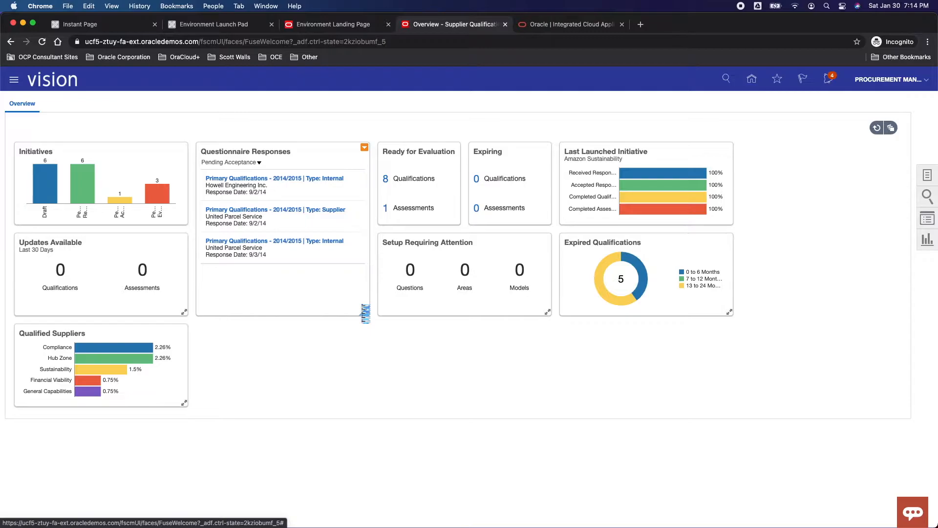
pyautogui.click(366, 312)
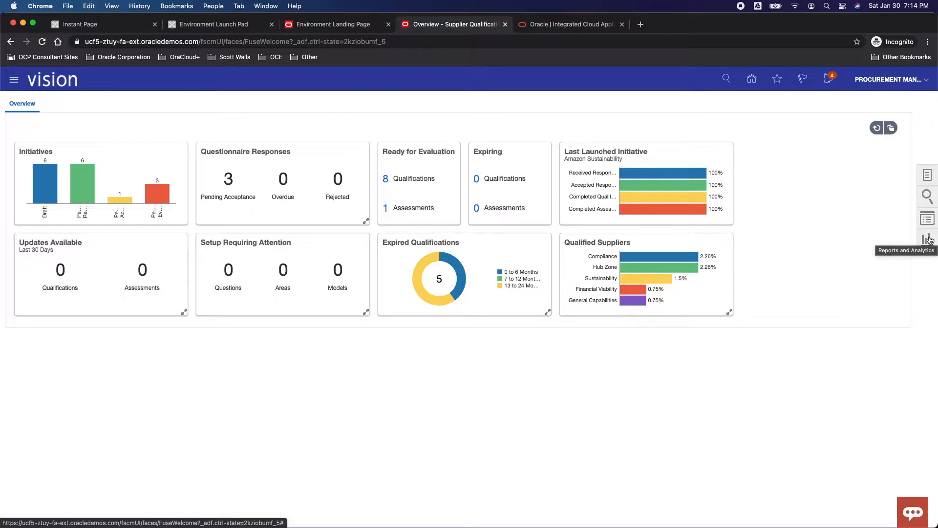
# - Display the task list and examine the Supplier Qualification and Setup task groups
pyautogui.click(928, 175)
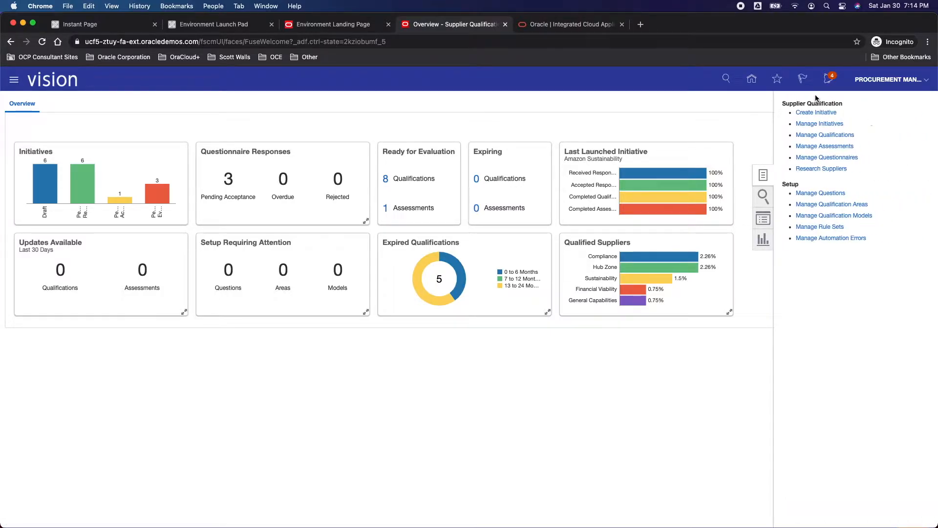
pyautogui.moveTo(791, 102); pyautogui.dragTo(830, 105)
pyautogui.moveTo(783, 184); pyautogui.dragTo(801, 185)
pyautogui.moveTo(783, 104); pyautogui.dragTo(845, 106)
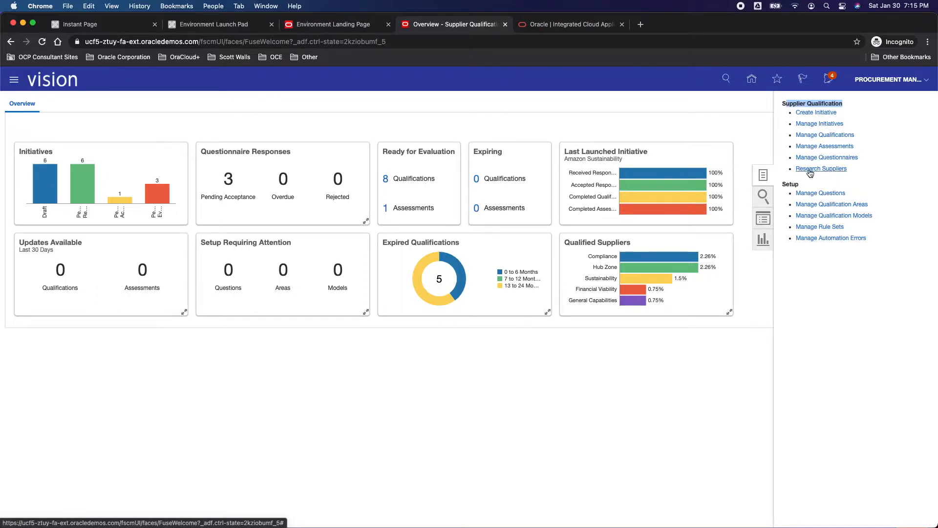
pyautogui.moveTo(677, 209)
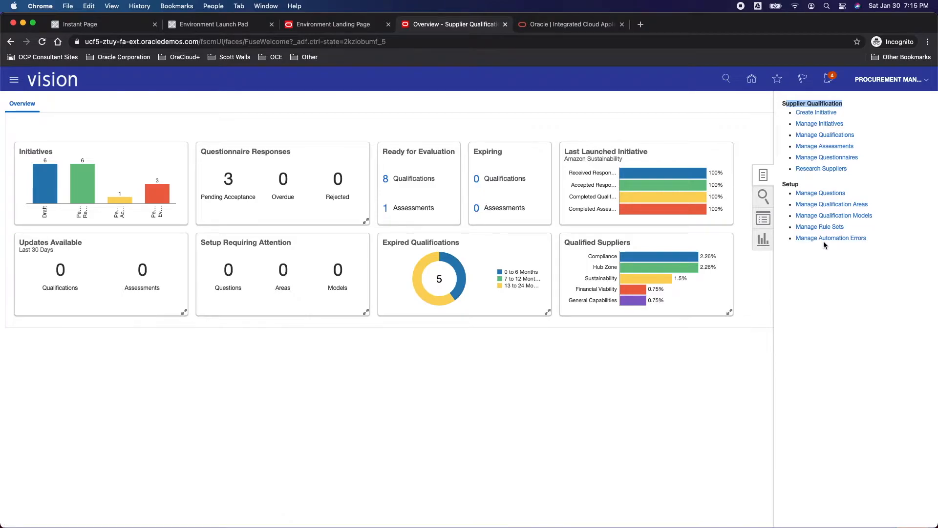
pyautogui.click(786, 186)
pyautogui.moveTo(792, 103); pyautogui.dragTo(827, 103)
pyautogui.moveTo(783, 184); pyautogui.dragTo(805, 186)
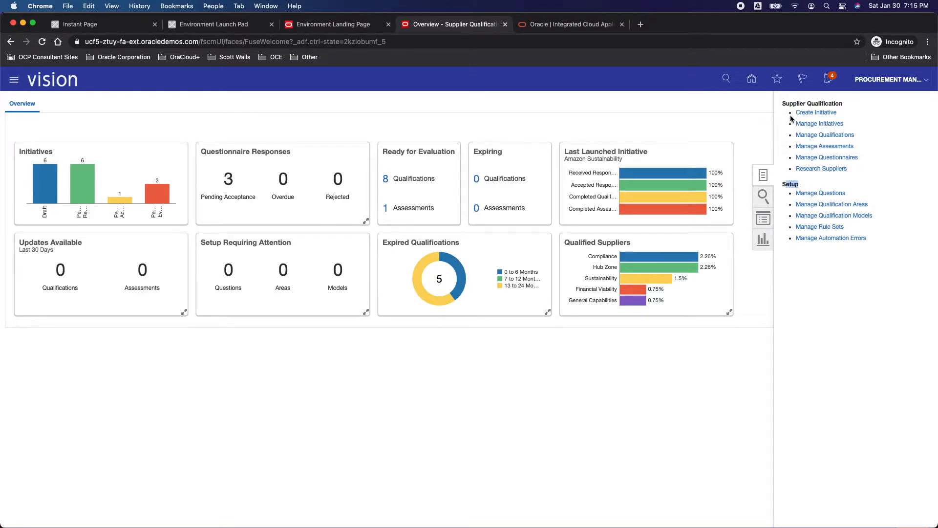
pyautogui.moveTo(789, 103); pyautogui.dragTo(822, 105)
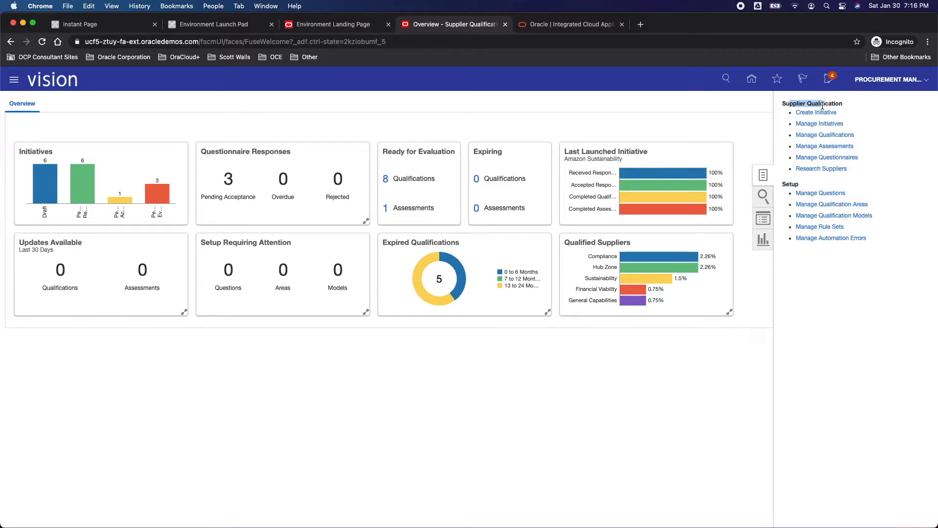
# - Check which record types can be searched for, and display the list of individual assessments, qualifications and initiatives
pyautogui.click(763, 196)
pyautogui.click(842, 106)
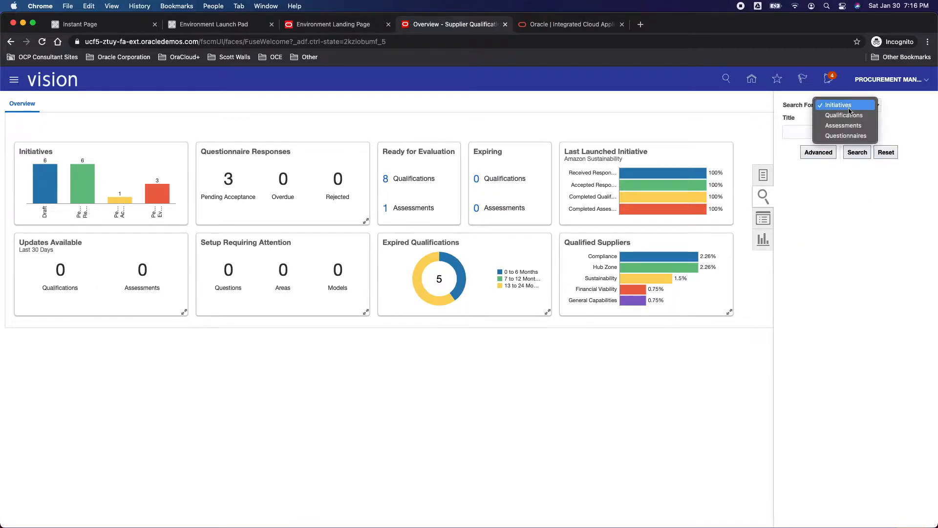
pyautogui.click(822, 254)
pyautogui.click(761, 223)
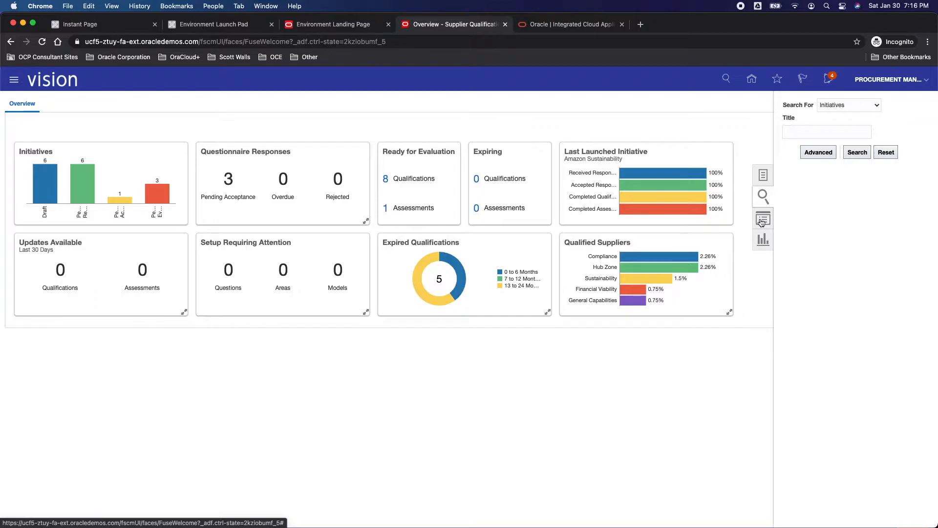
pyautogui.click(761, 222)
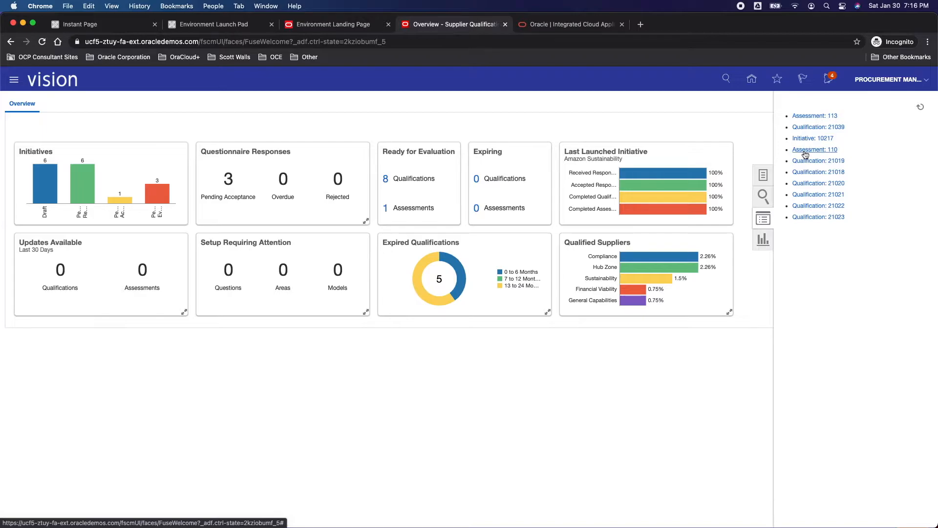
# - Display Reports and Analytics and expand My Folders to view its contents
pyautogui.click(763, 242)
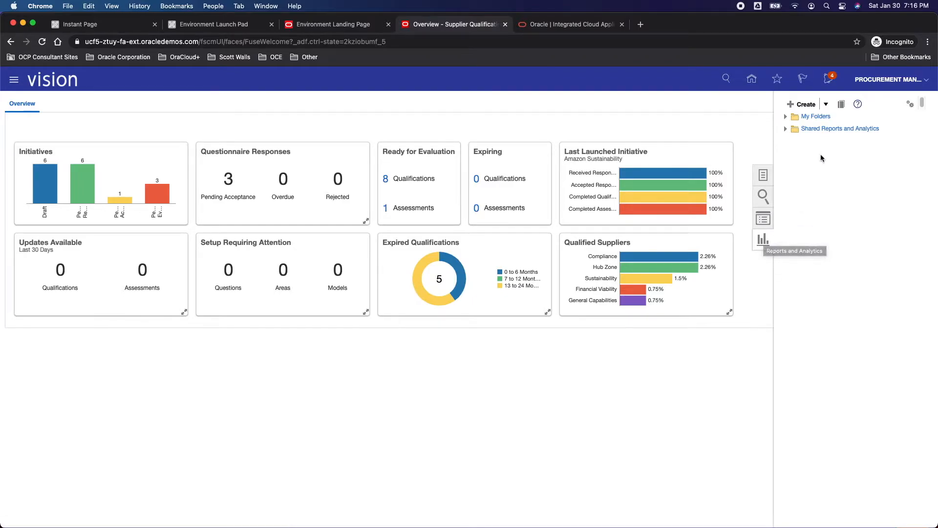
pyautogui.click(786, 131)
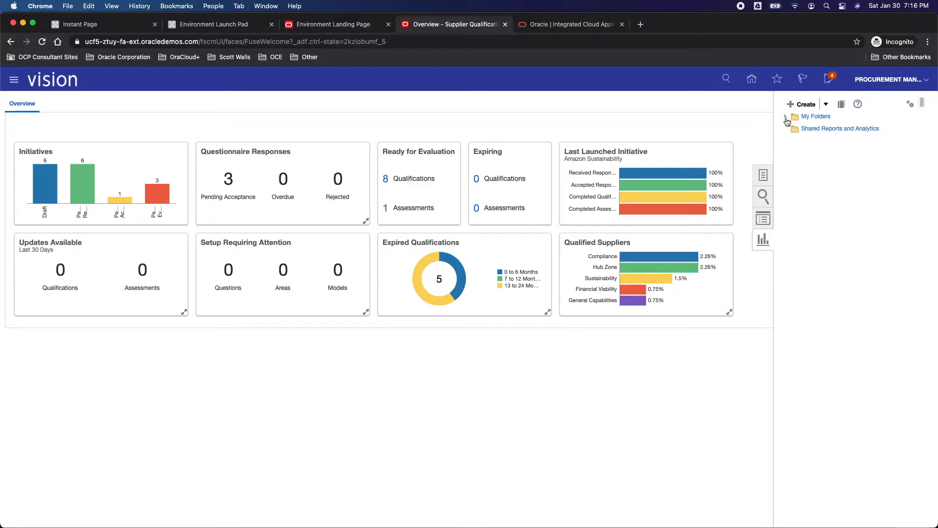
pyautogui.click(786, 119)
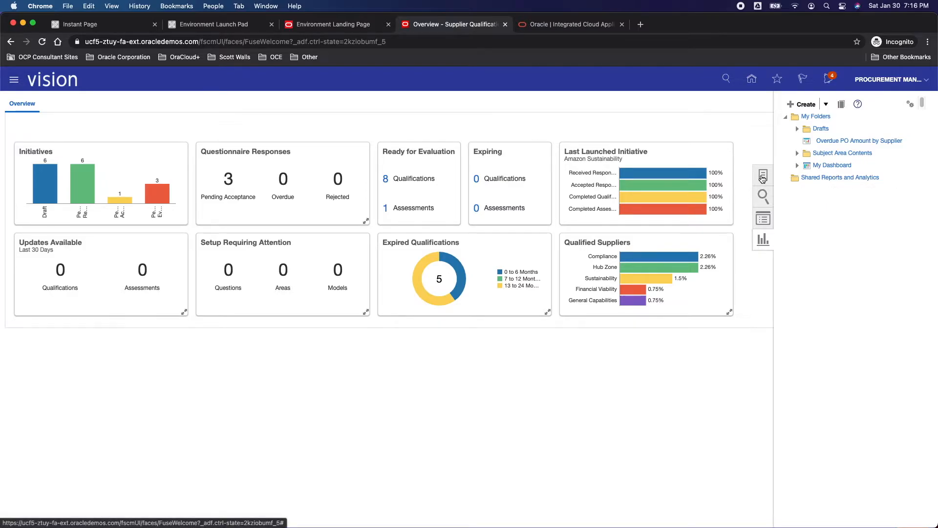
# - Create a new initiative of type Qualification for the US1 Business Unit, titled "sample"
pyautogui.click(763, 177)
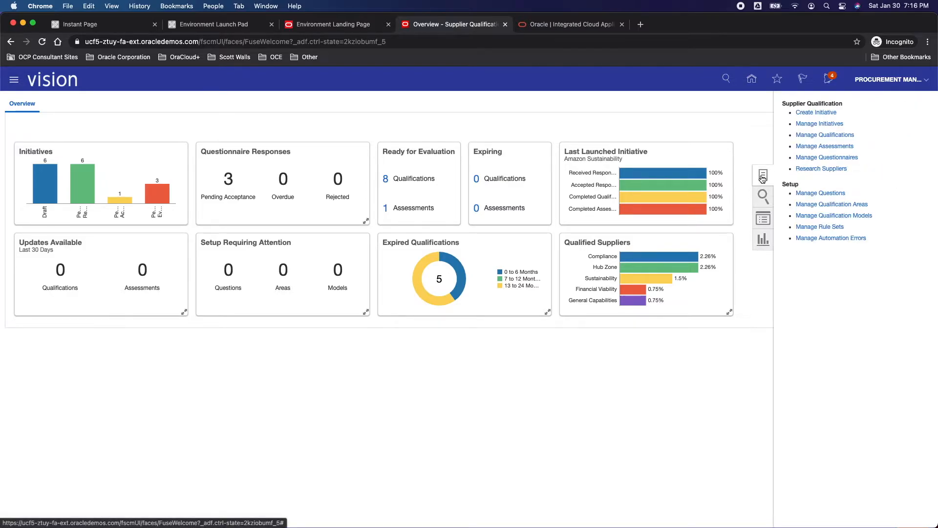
pyautogui.click(821, 115)
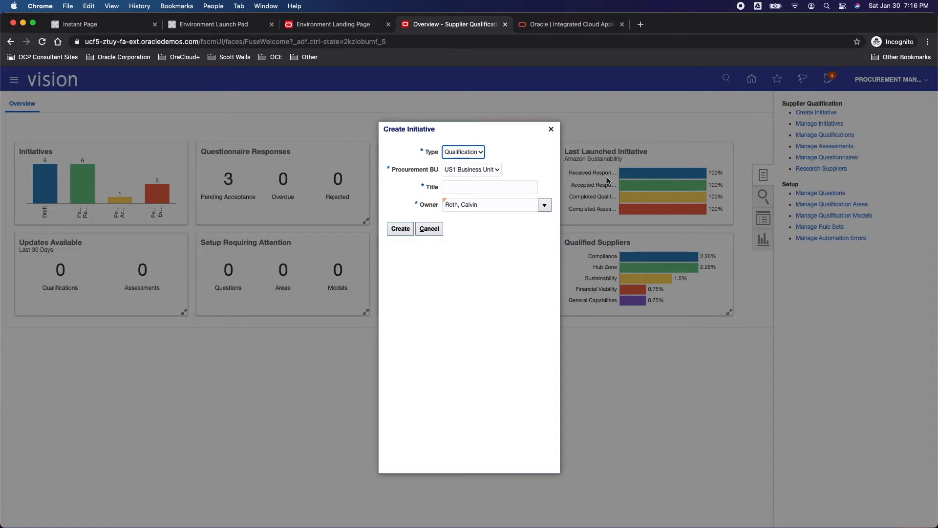
pyautogui.click(469, 156)
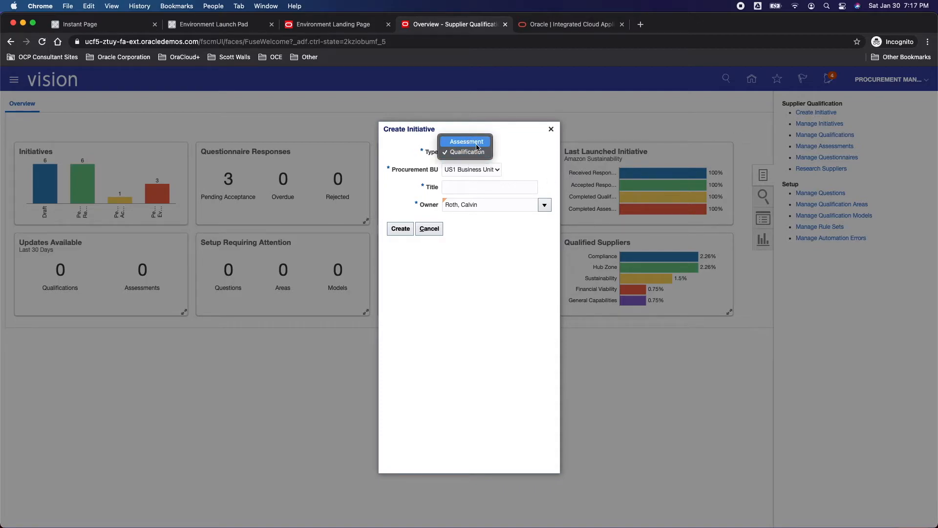
pyautogui.click(496, 174)
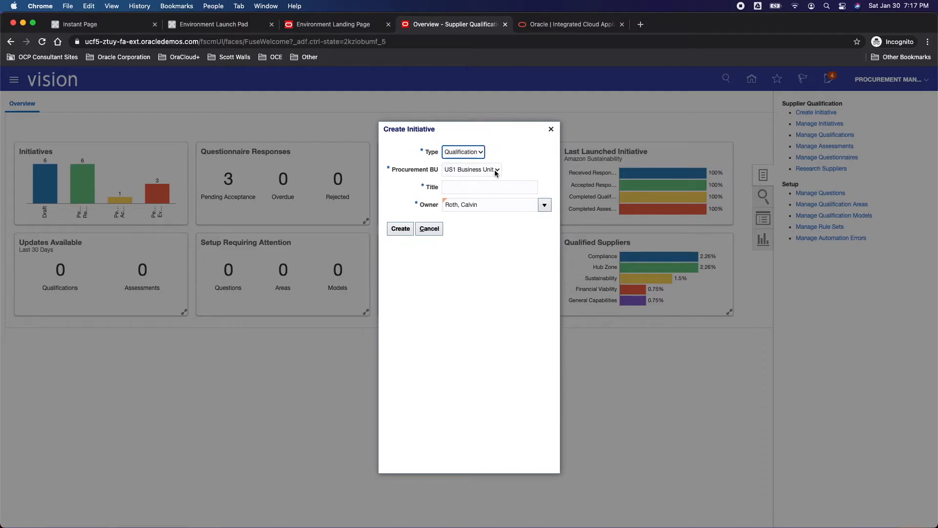
pyautogui.click(496, 173)
pyautogui.click(471, 170)
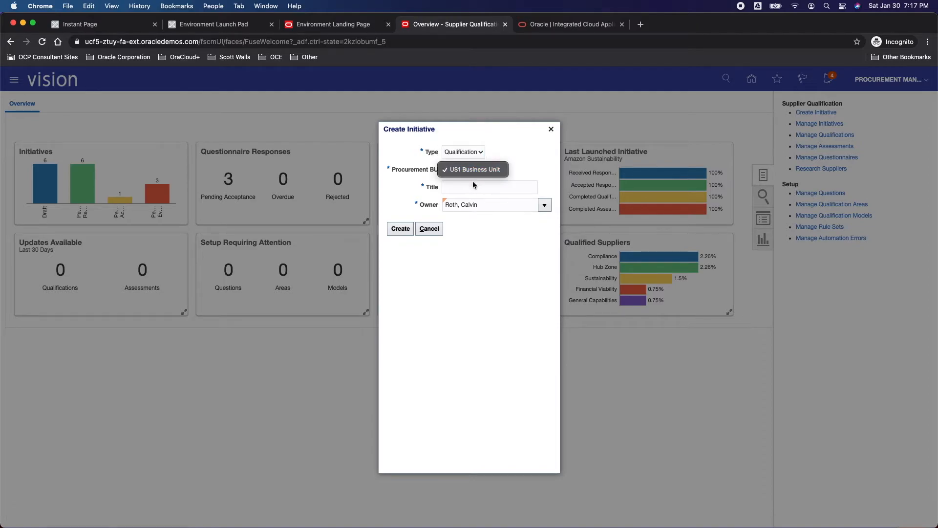
pyautogui.click(474, 186)
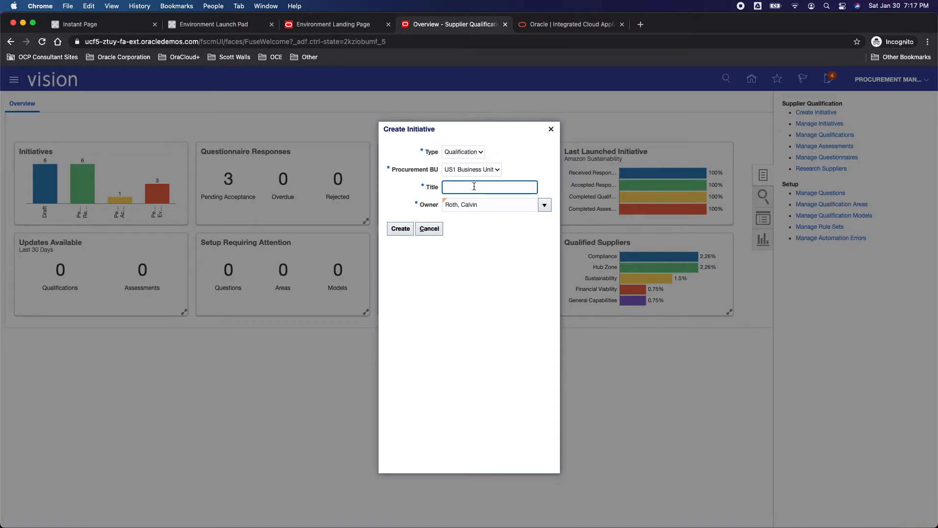
pyautogui.write('sample')
pyautogui.click(401, 229)
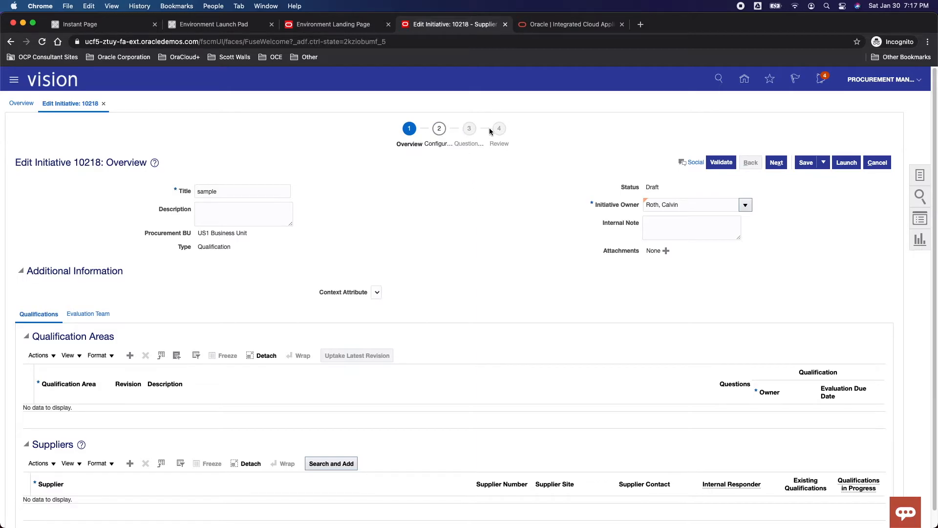
# - Review the initiative's header fields, Qualification Areas, Suppliers and Evaluation Team, and try to advance to the next stage
pyautogui.click(211, 194)
pyautogui.click(212, 217)
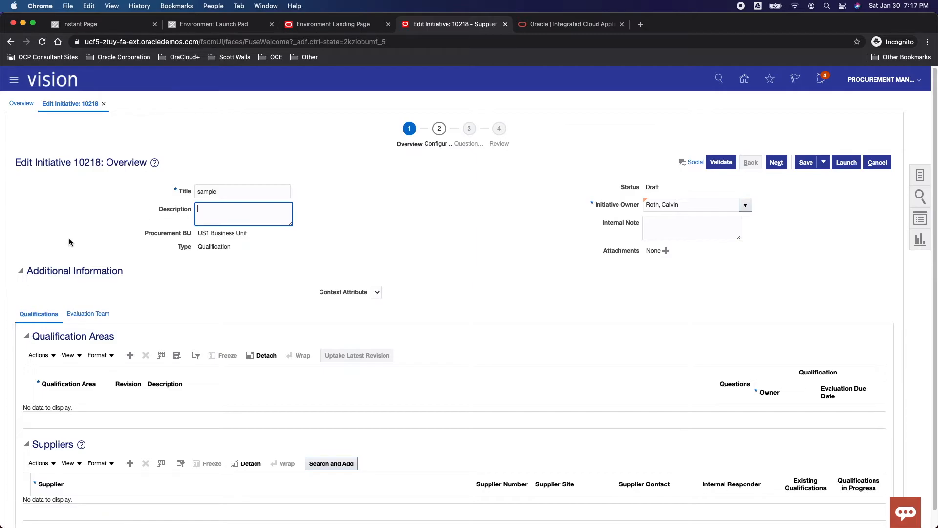
pyautogui.scroll(-1, 155, 356)
pyautogui.moveTo(39, 320); pyautogui.dragTo(133, 322)
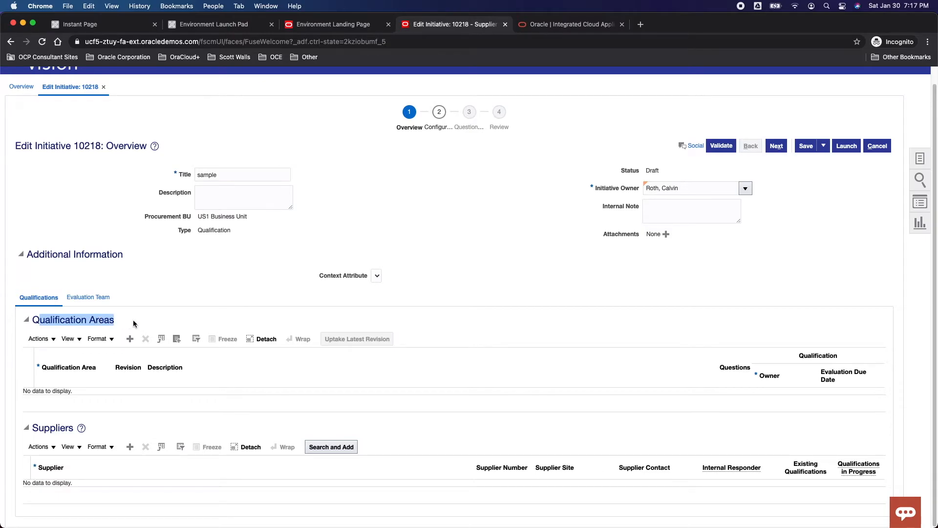
pyautogui.moveTo(38, 429); pyautogui.dragTo(67, 428)
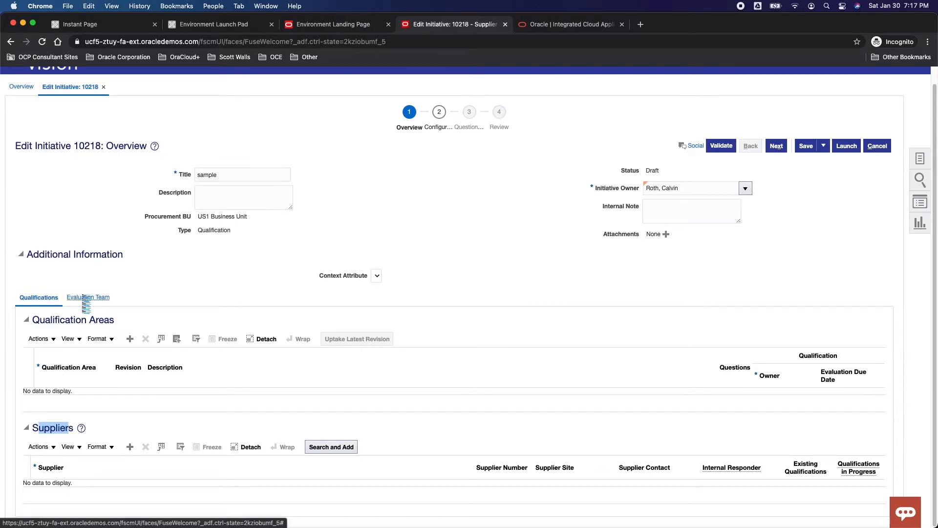
pyautogui.click(84, 297)
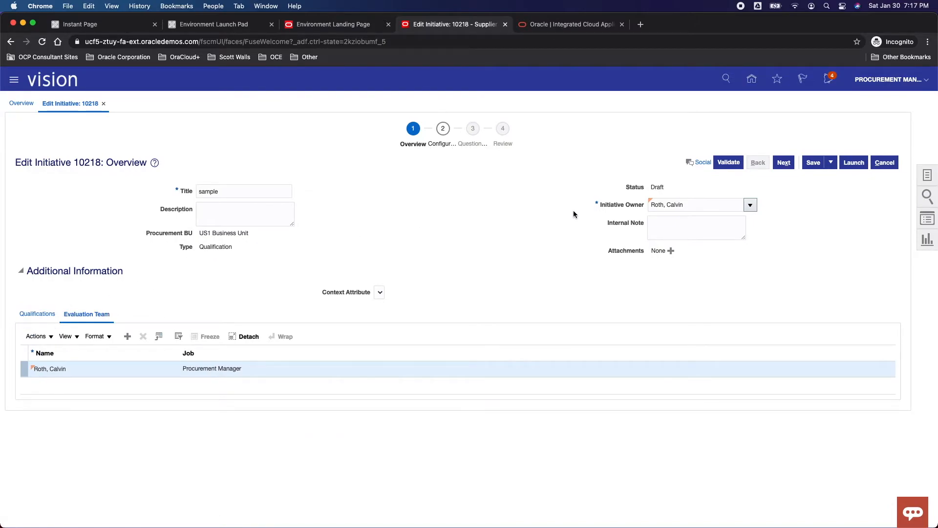
pyautogui.click(783, 163)
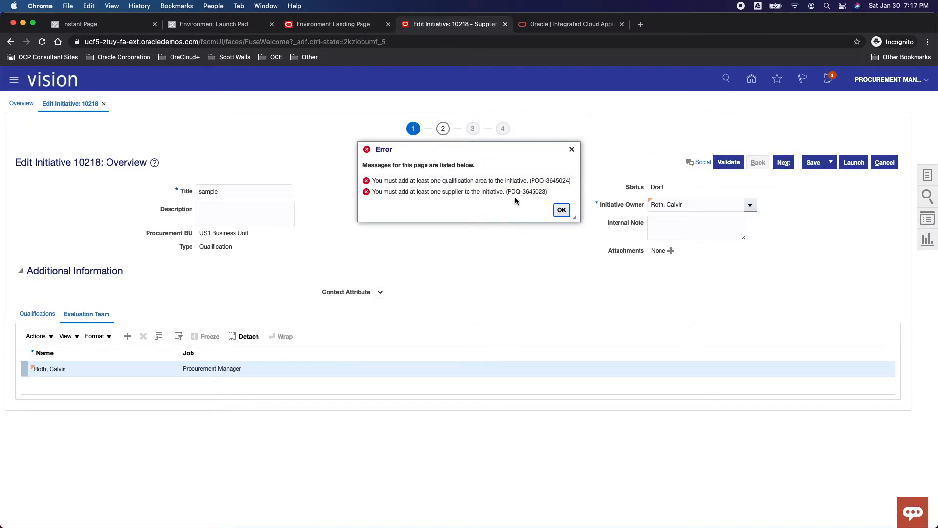
# - Dismiss the error messages and add Compliance as a qualification area of the initiative
pyautogui.click(556, 213)
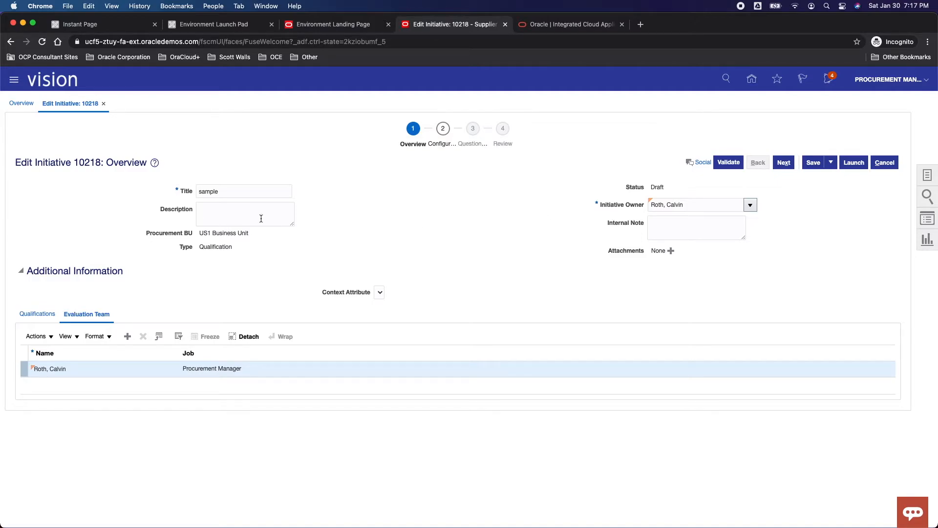
pyautogui.click(39, 314)
pyautogui.click(132, 355)
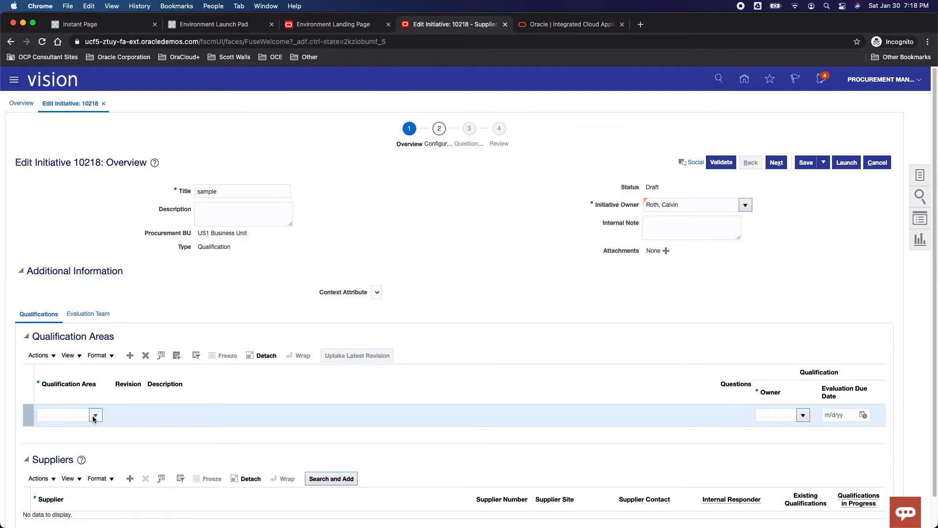
pyautogui.click(101, 415)
pyautogui.click(90, 326)
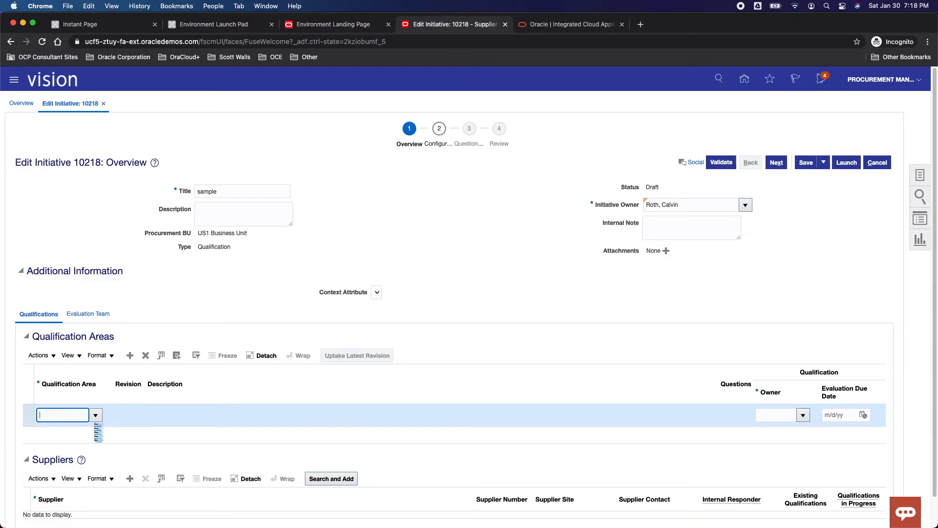
pyautogui.click(98, 414)
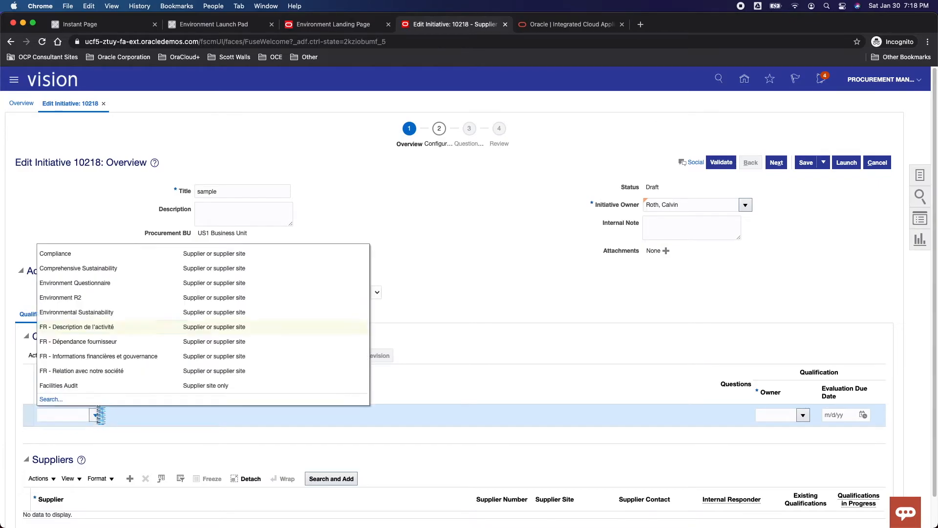
pyautogui.click(77, 252)
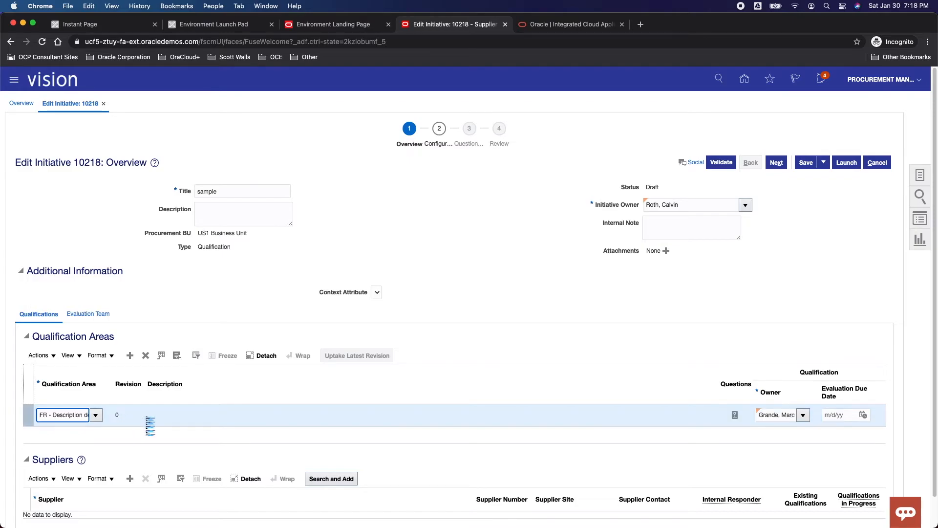
# - Add a supplier row, search the suppliers for "oracloud" and select OraCloud Plus for the initiative
pyautogui.scroll(-1, 664, 443)
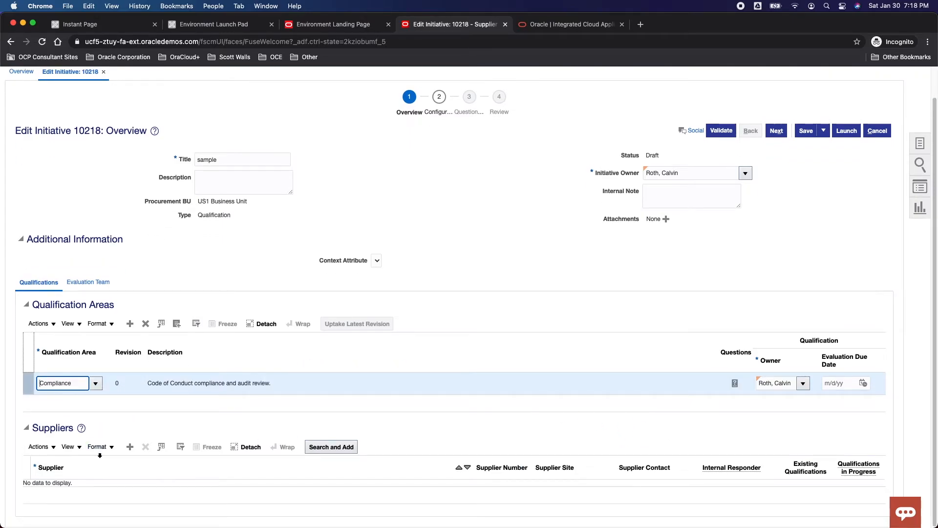
pyautogui.click(130, 447)
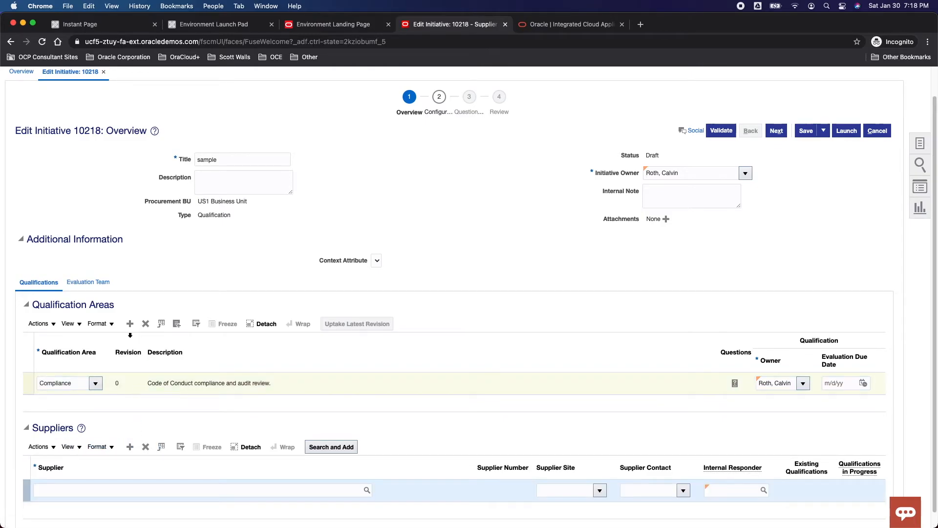
pyautogui.click(109, 489)
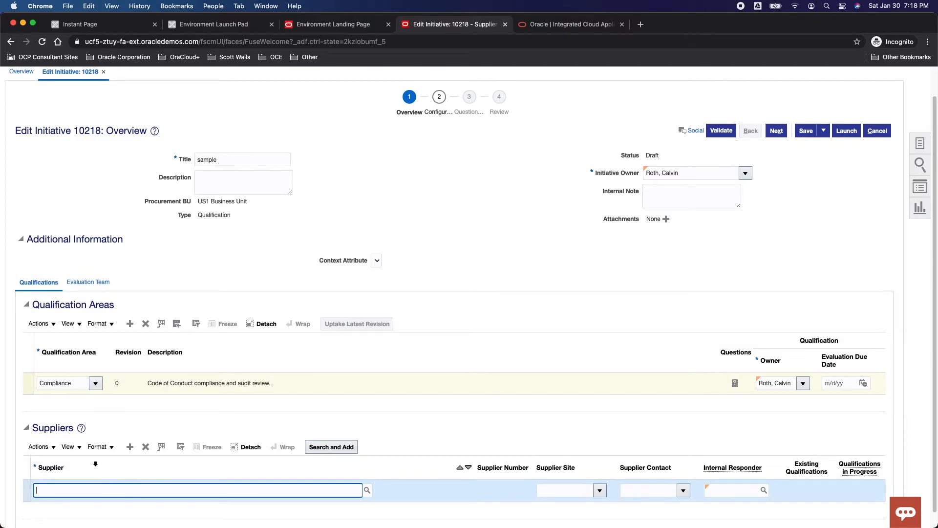
pyautogui.press('Tab')
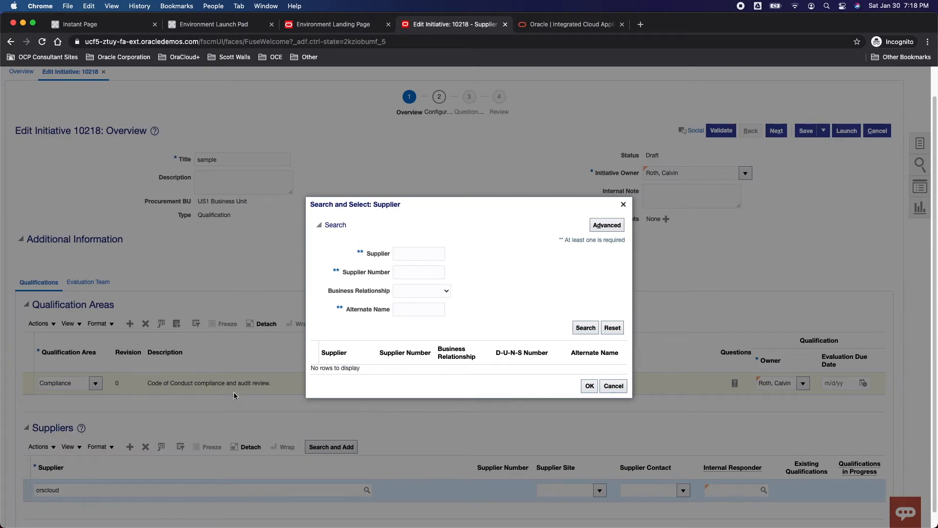
pyautogui.click(404, 253)
pyautogui.write('oracloud')
pyautogui.click(585, 328)
pyautogui.click(406, 369)
pyautogui.click(589, 390)
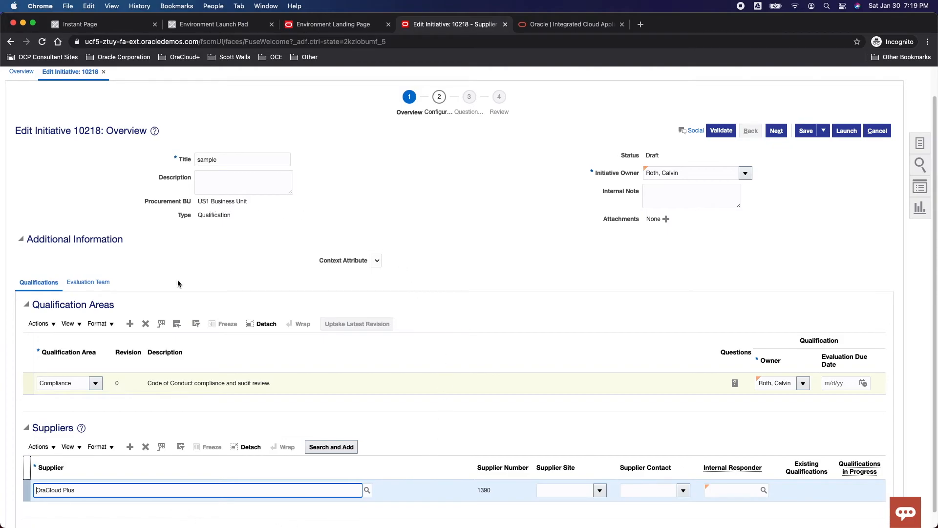
# - Advance the initiative to the Configuration stage, continuing without a supplier contact
pyautogui.moveTo(58, 304); pyautogui.dragTo(115, 304)
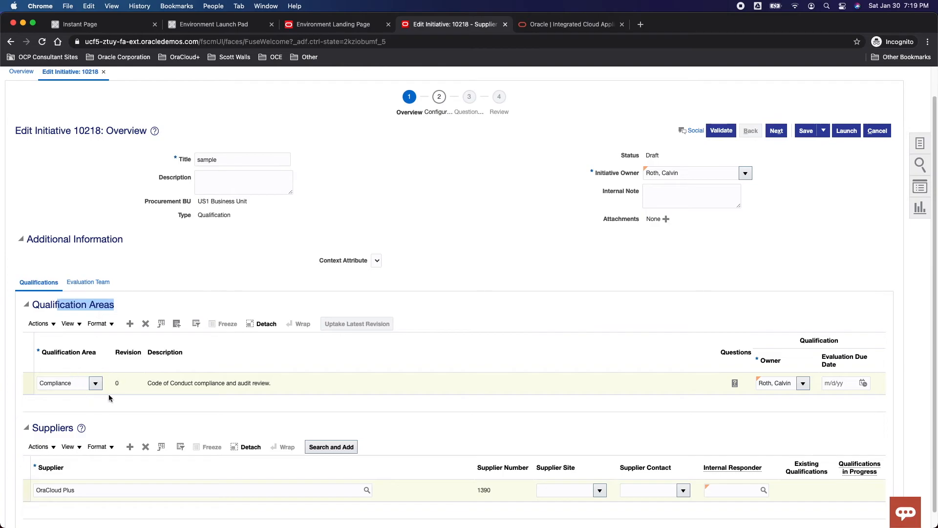
pyautogui.click(89, 491)
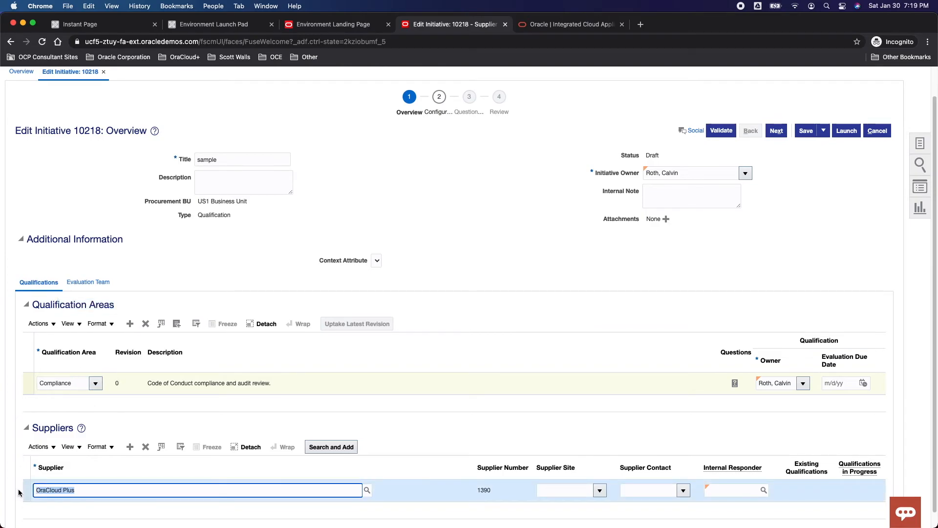
pyautogui.click(775, 130)
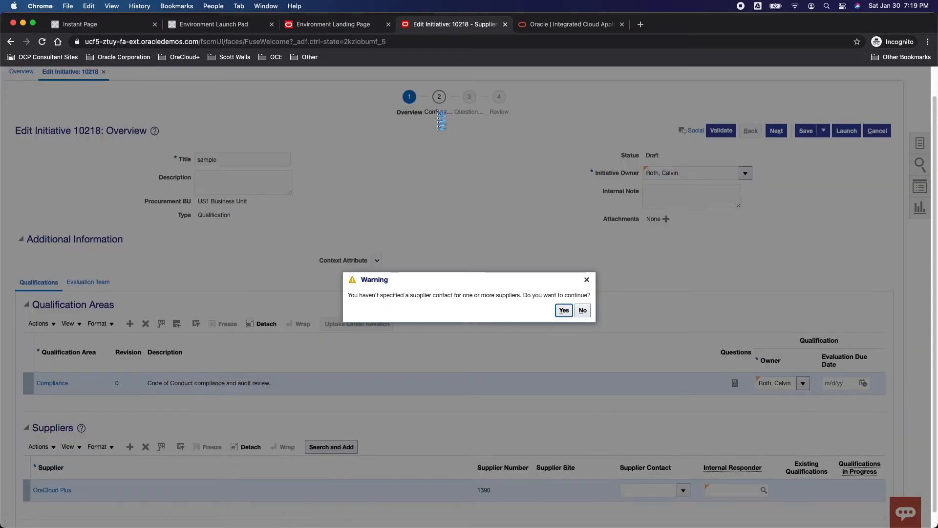
pyautogui.click(563, 309)
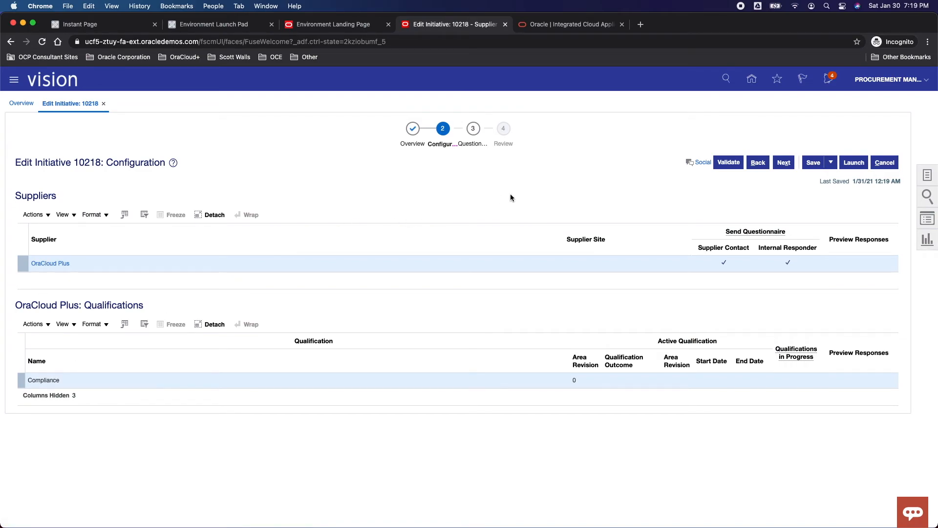
# - Advance the initiative to the Questionnaires stage and check which sections the supplier questionnaire offers, keeping Compliance selected
pyautogui.click(785, 166)
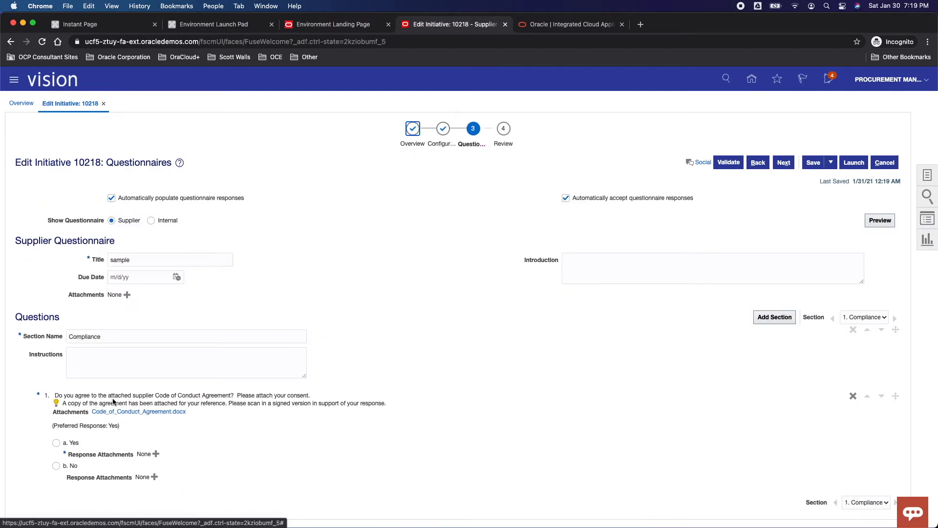
pyautogui.click(873, 318)
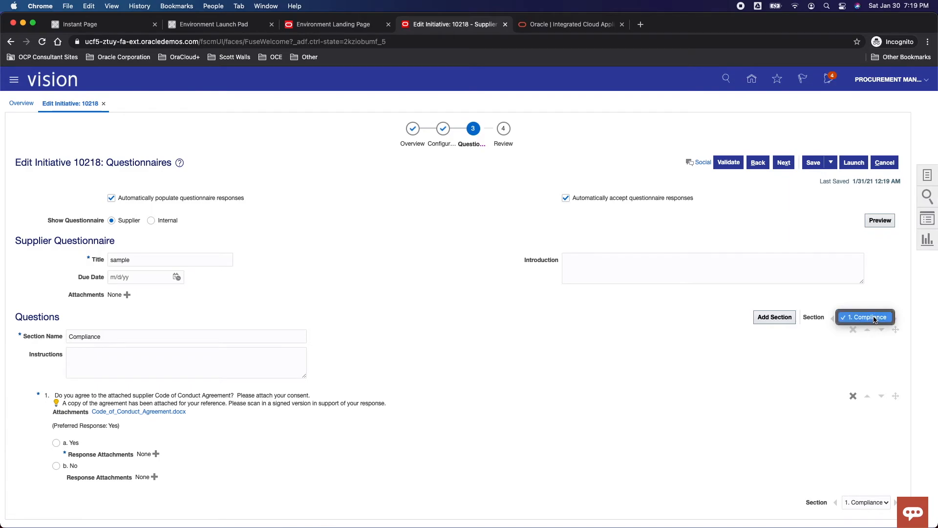
pyautogui.click(872, 315)
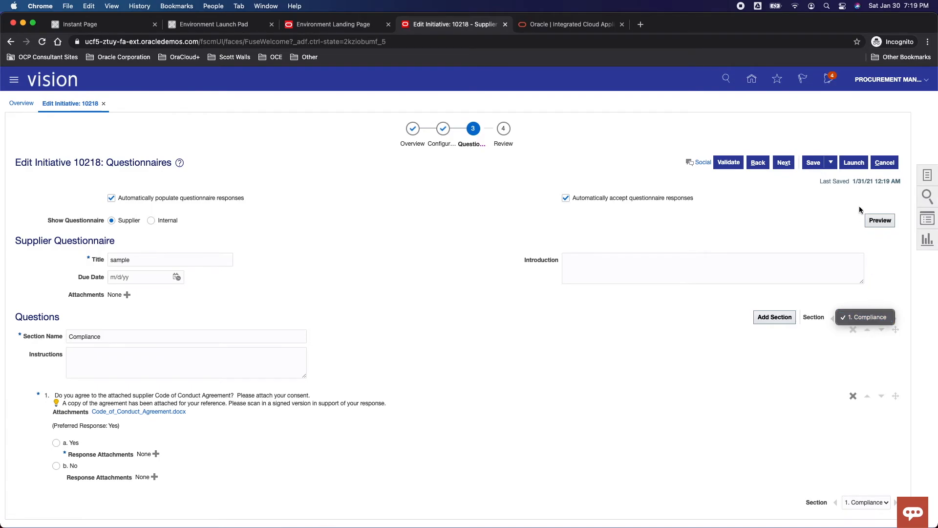